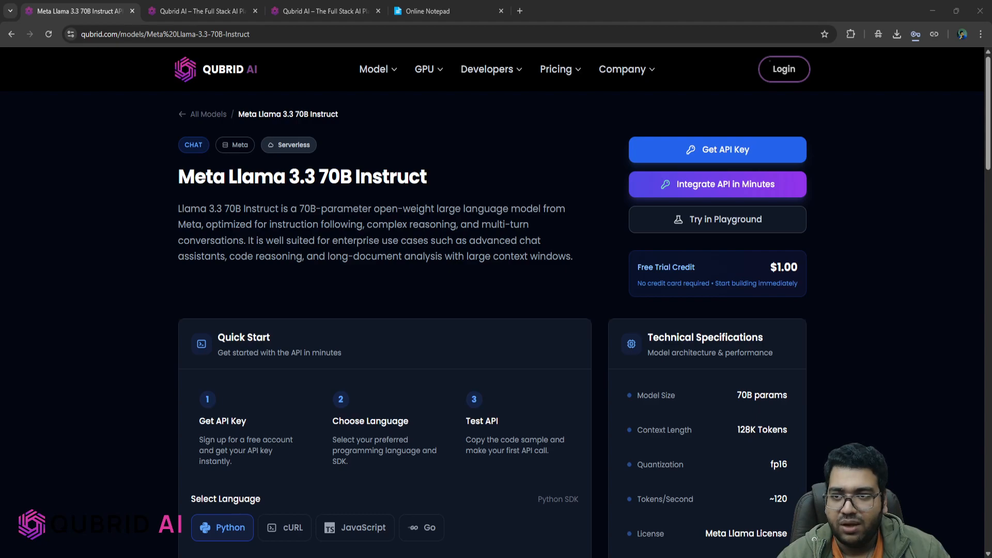
Launch the Qubrid playground from the platform dashboard and choose Meta Llama 3.3 70B Instruct as the text model
left_click(201, 11)
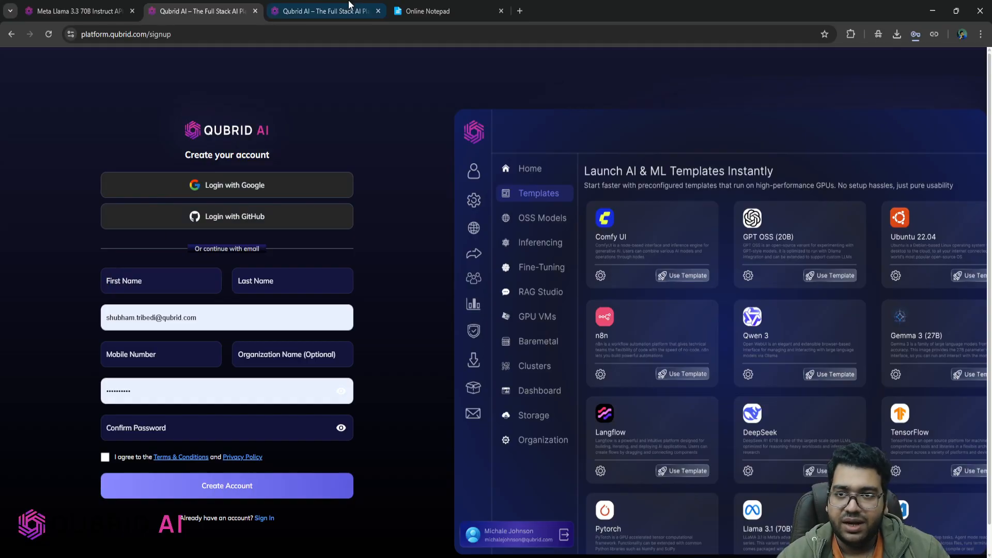
left_click(345, 5)
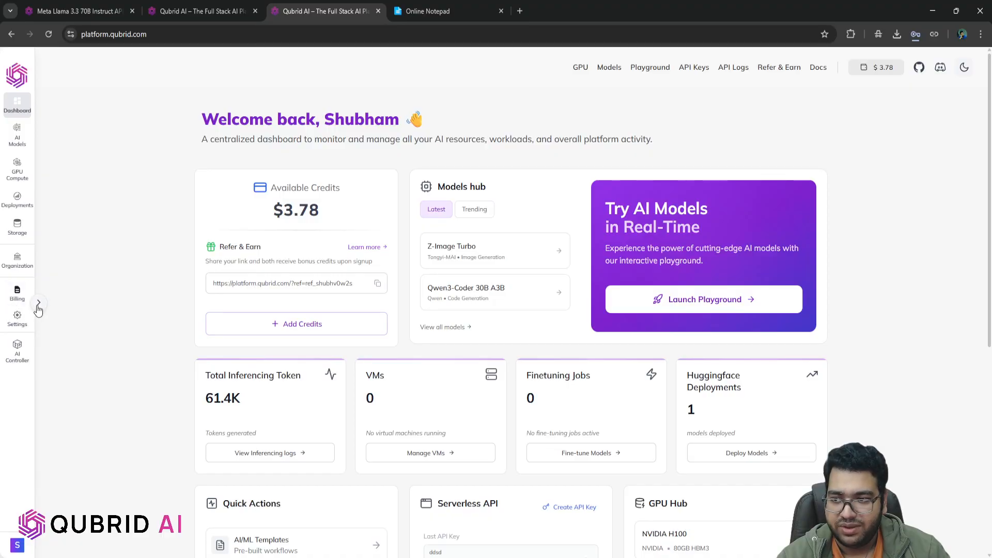
left_click(723, 302)
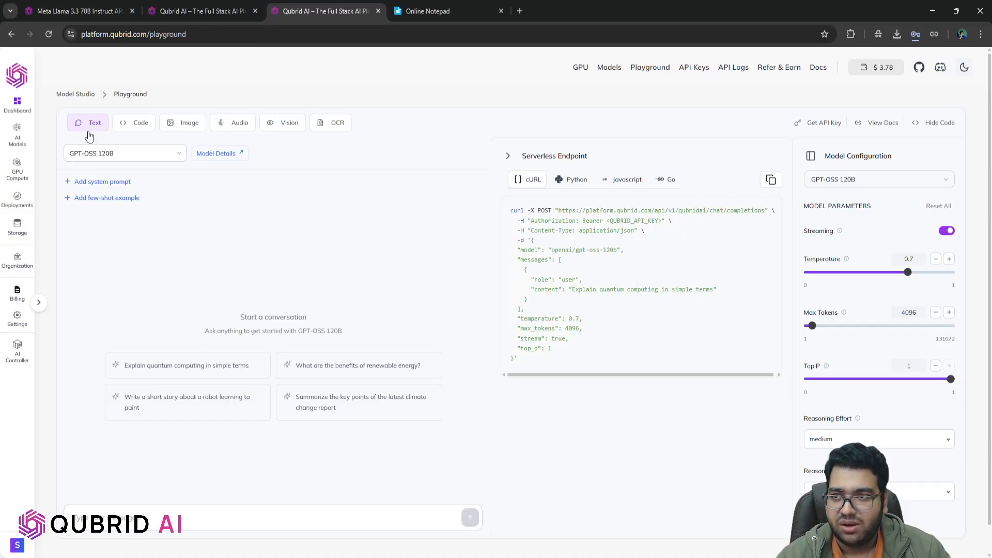
left_click(95, 155)
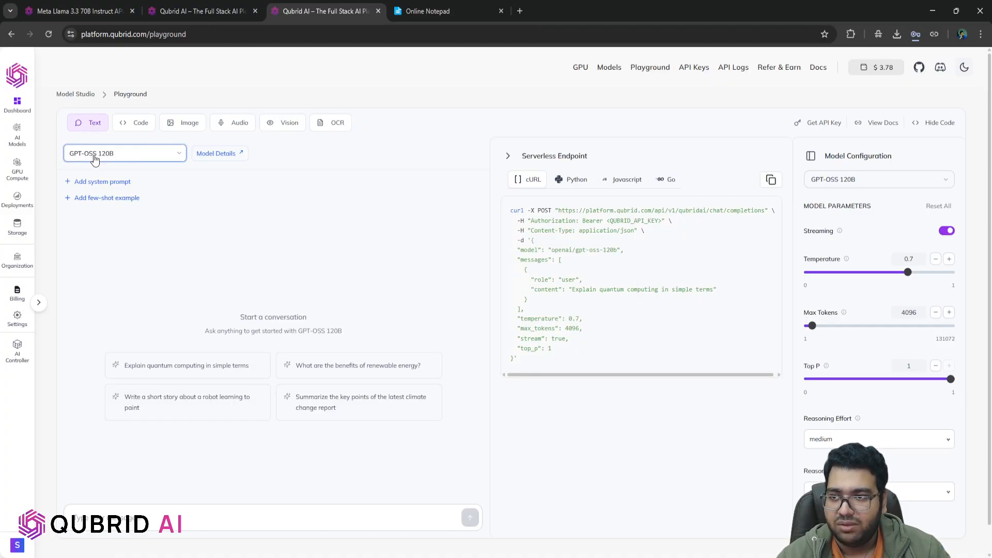
left_click(110, 253)
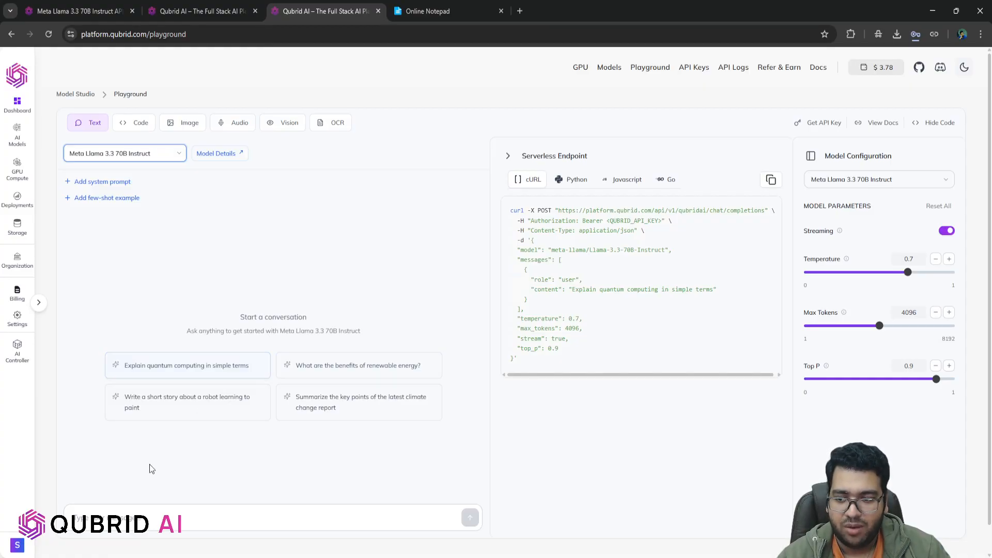
Add an empty system prompt and a few-shot example to the conversation, and remove both again
left_click(106, 517)
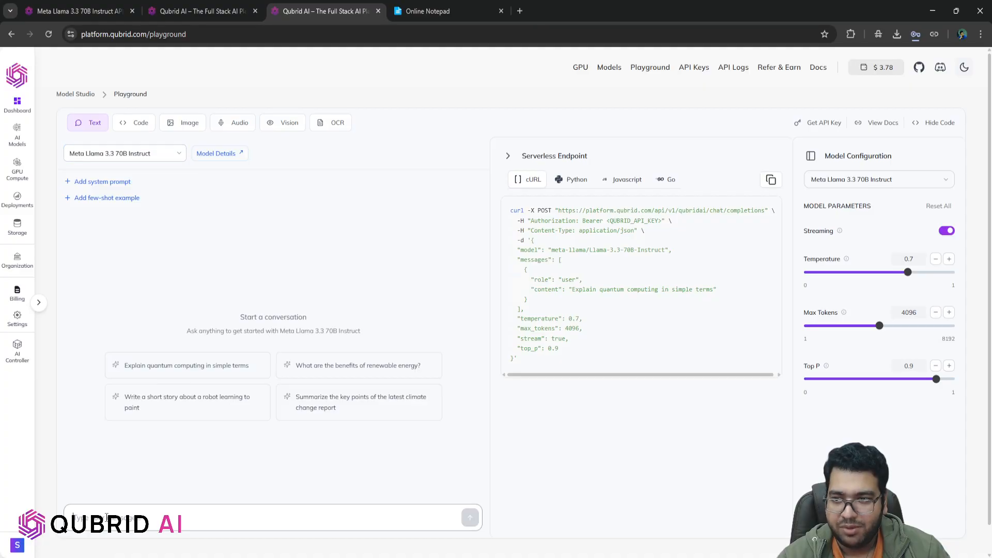
left_click(103, 181)
left_click(101, 265)
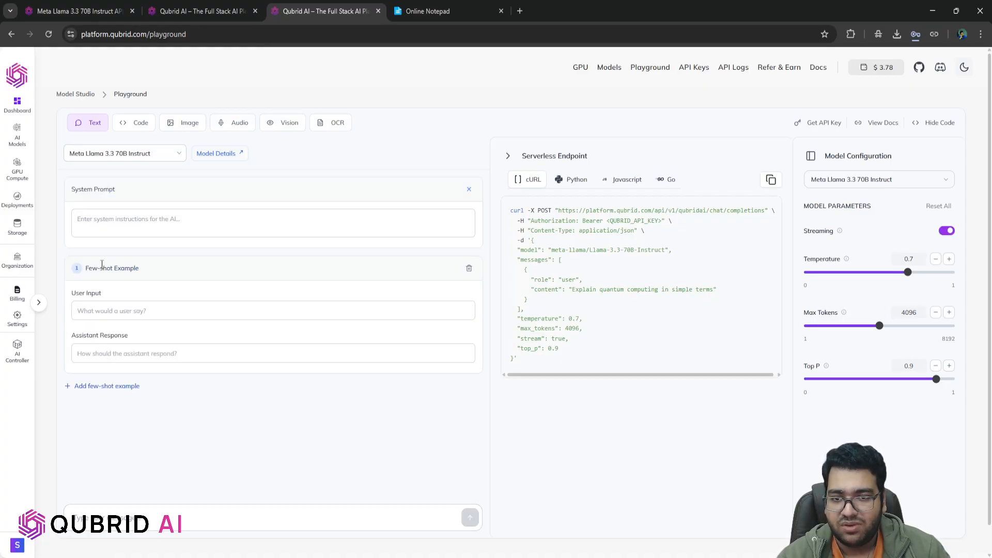
left_click(469, 269)
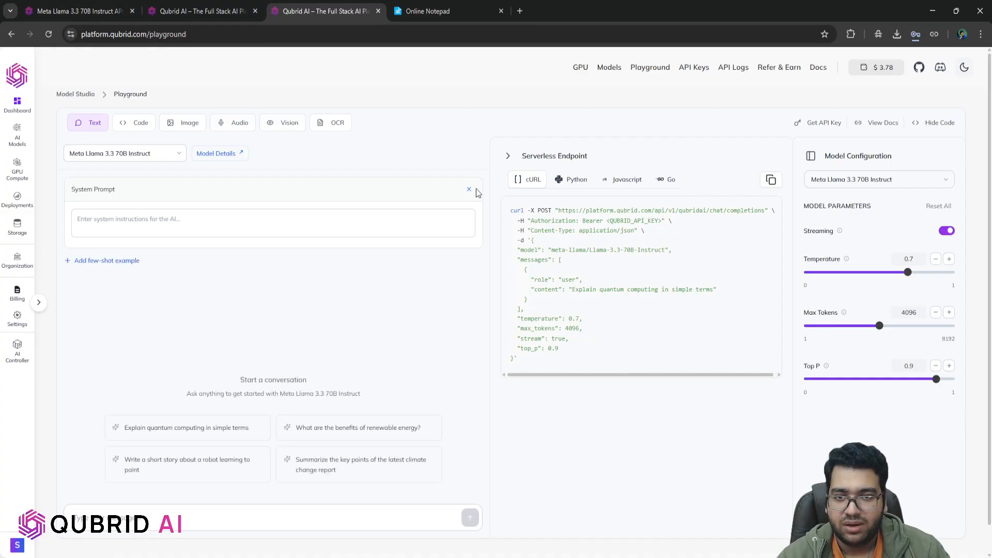
left_click(468, 189)
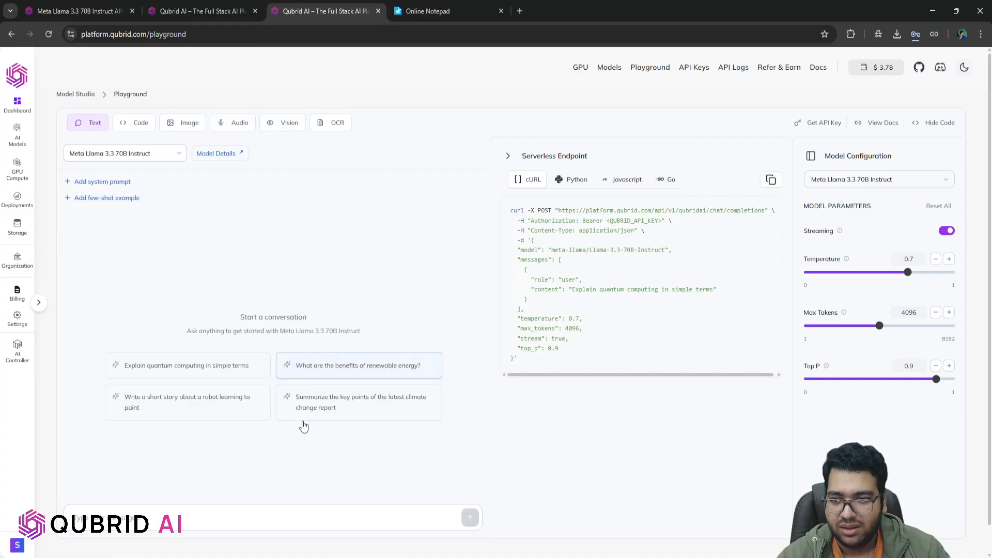
Send the suggested prompt "Explain quantum computing in simple terms" and examine the reply's token and timing metrics
left_click(179, 371)
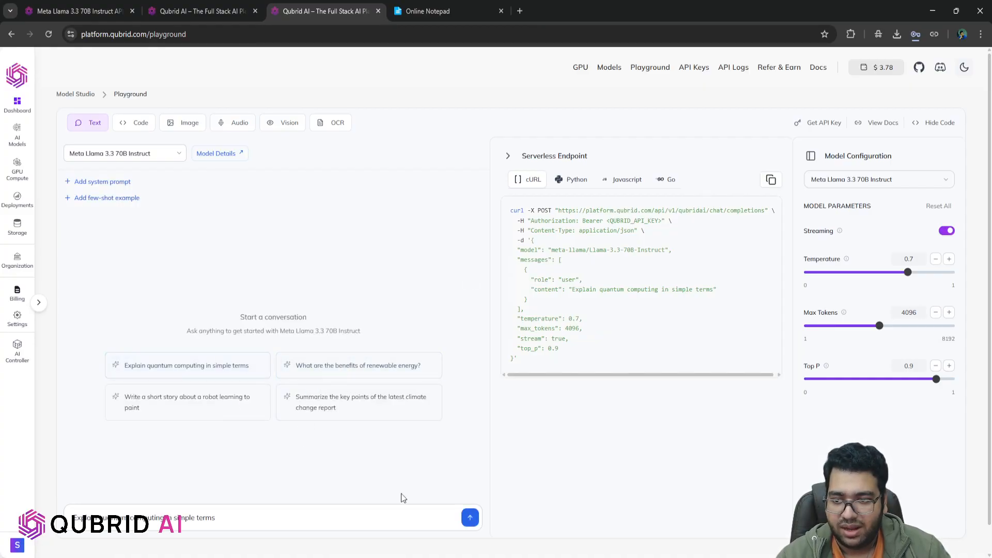
left_click(468, 517)
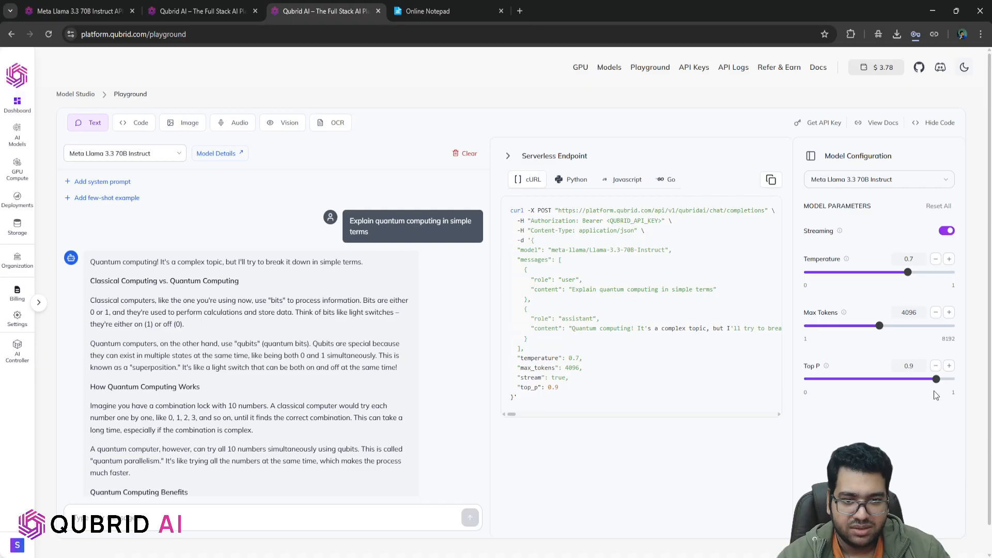
scroll(207, 357, "down", 10)
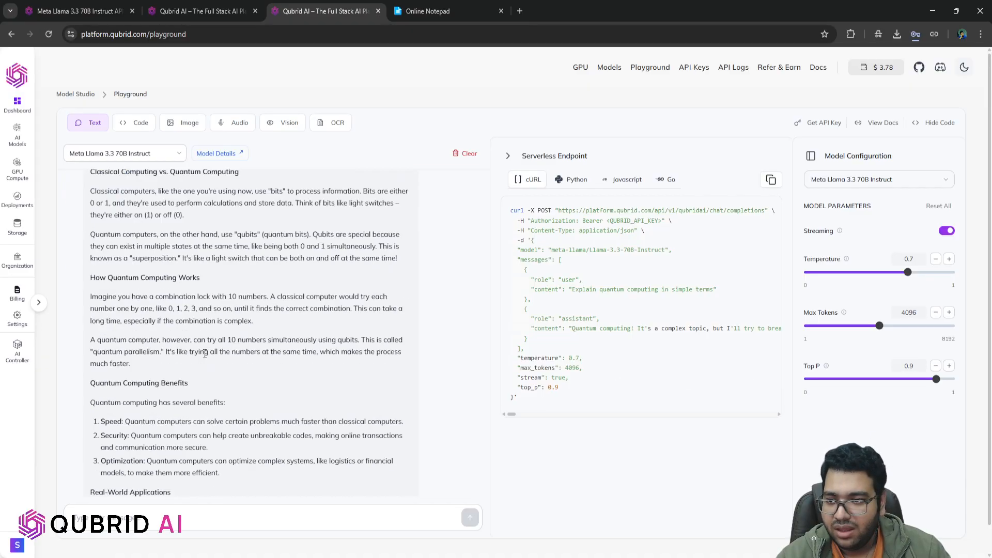
mouse_move(92, 447)
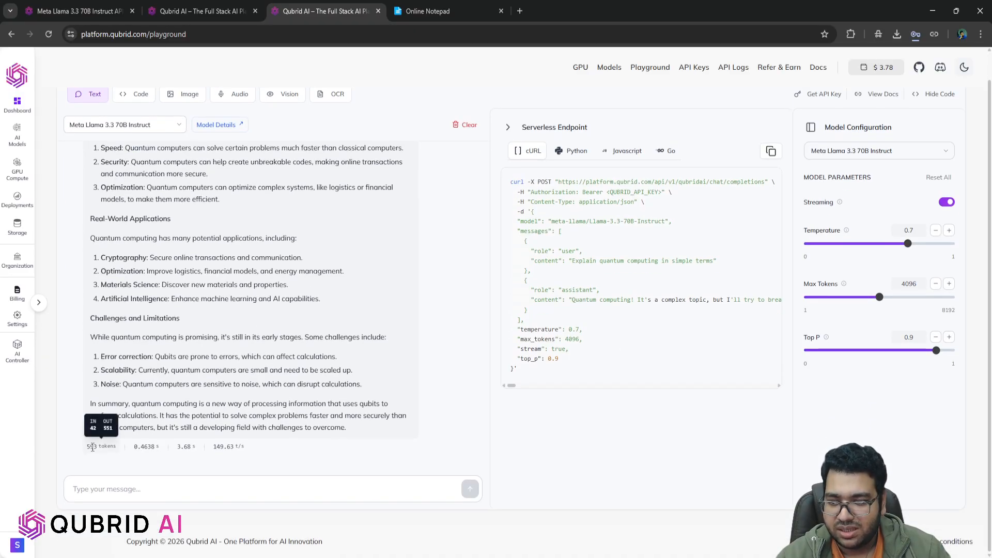
mouse_move(141, 444)
mouse_move(174, 451)
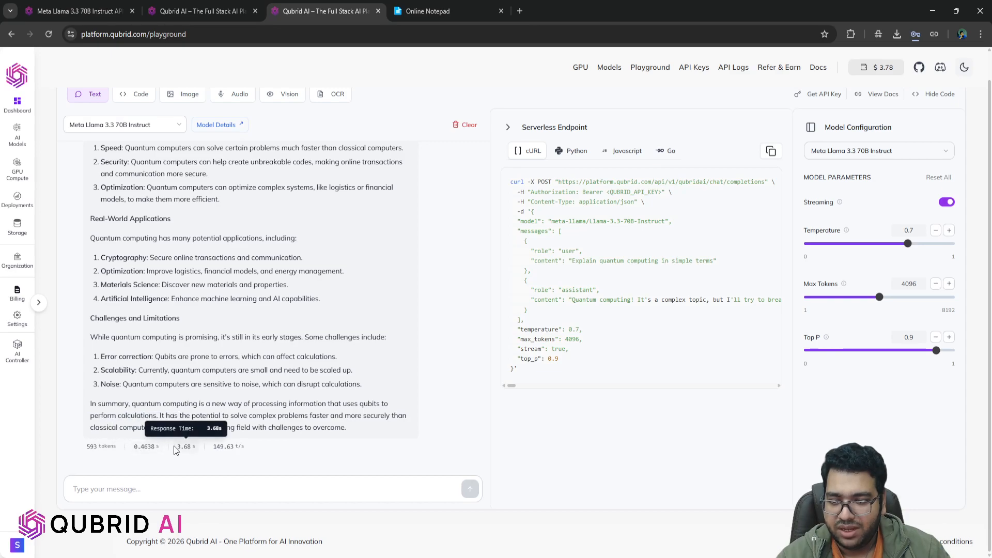
mouse_move(215, 447)
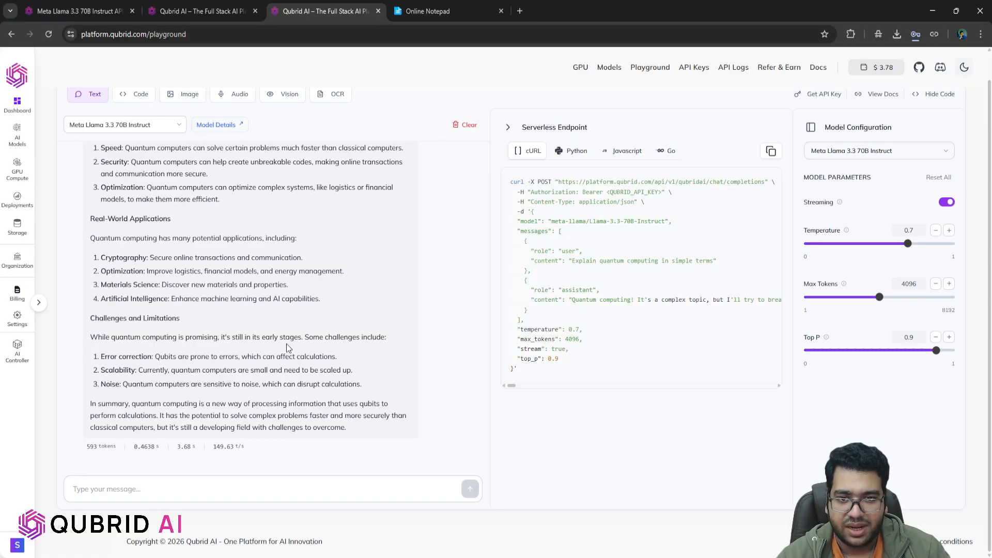
Clear the playground conversation and copy the serverless endpoint's cURL code into the blank Online Notepad document
scroll(286, 344, "up", 10)
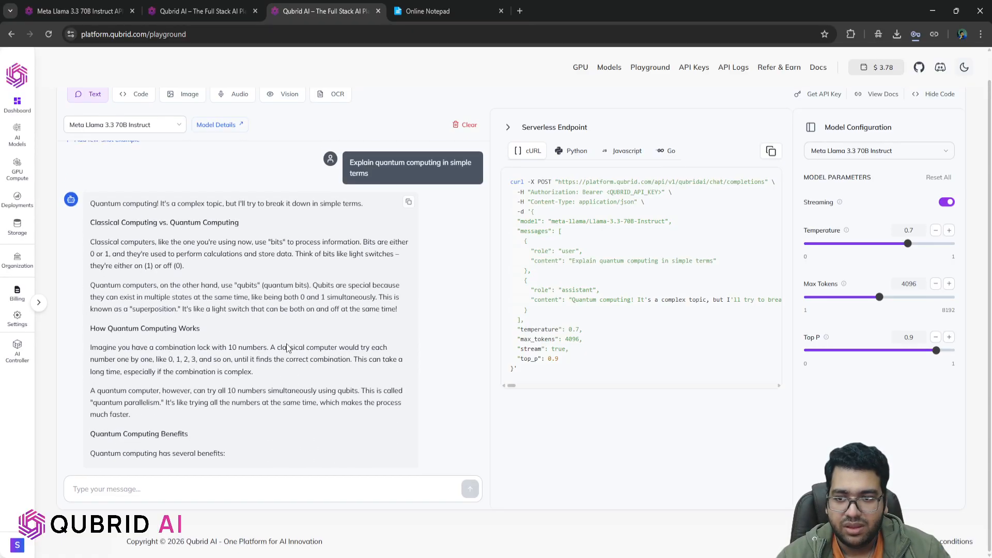
left_click(464, 125)
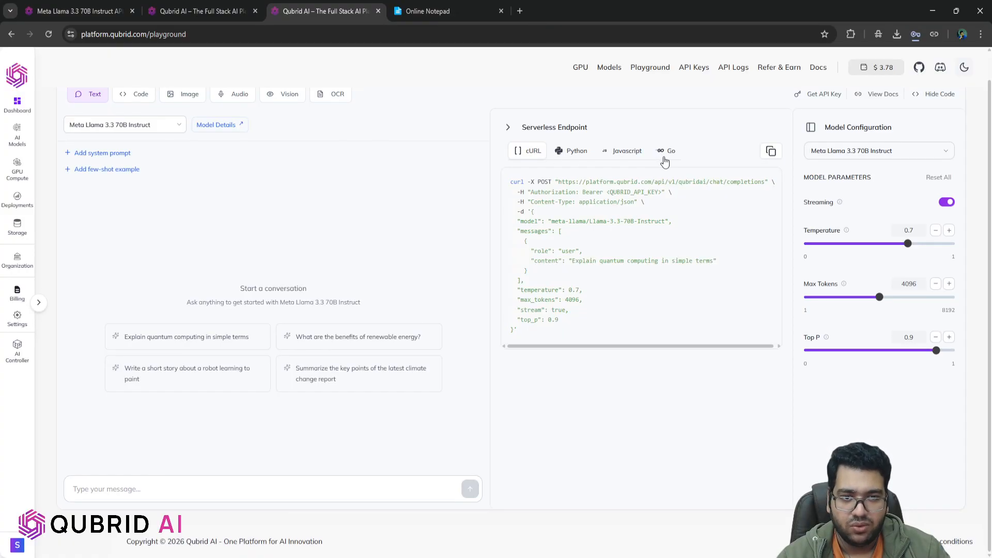
left_click(771, 151)
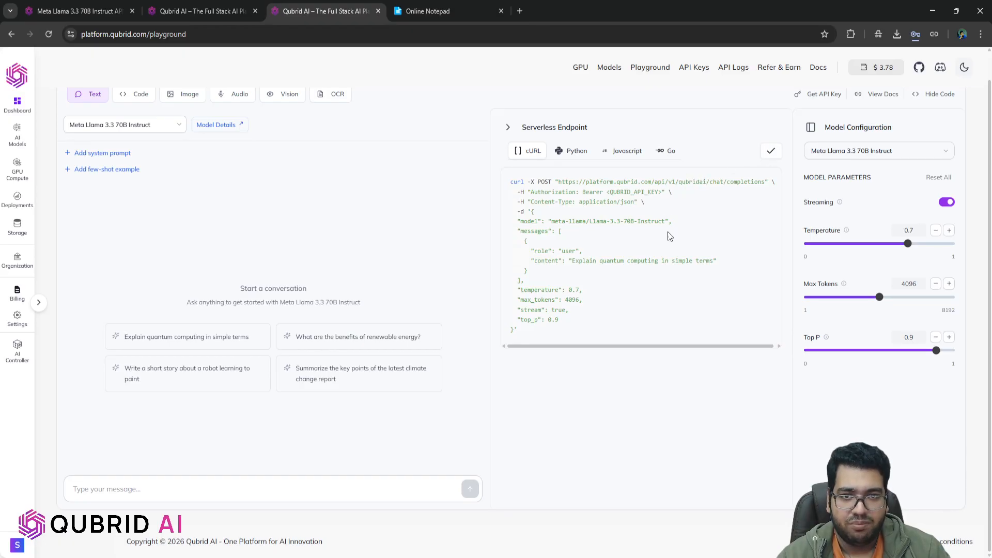
left_click(444, 11)
left_click(362, 248)
key("ctrl+v")
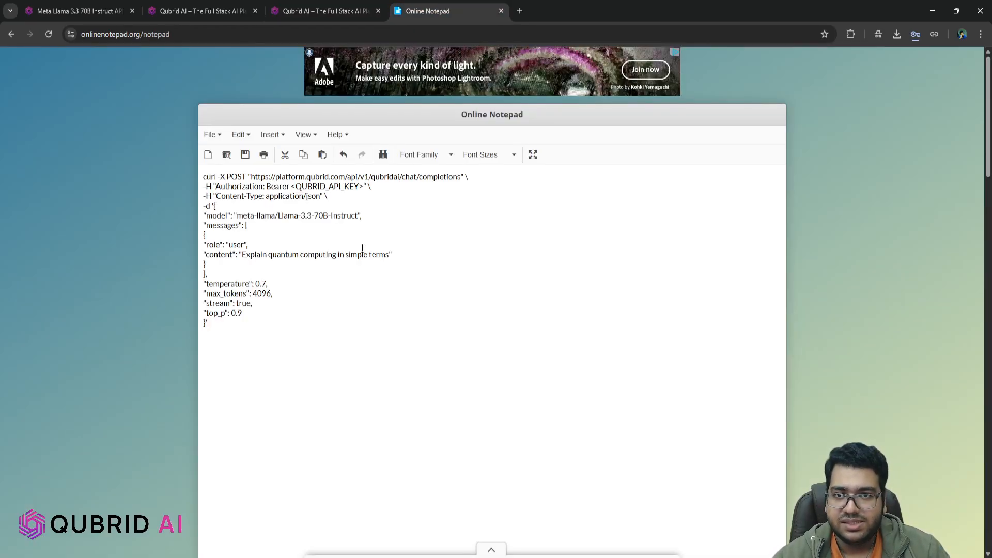
Create an API key from the playground with the project name "Demo 2" and no expiration date
left_click(333, 11)
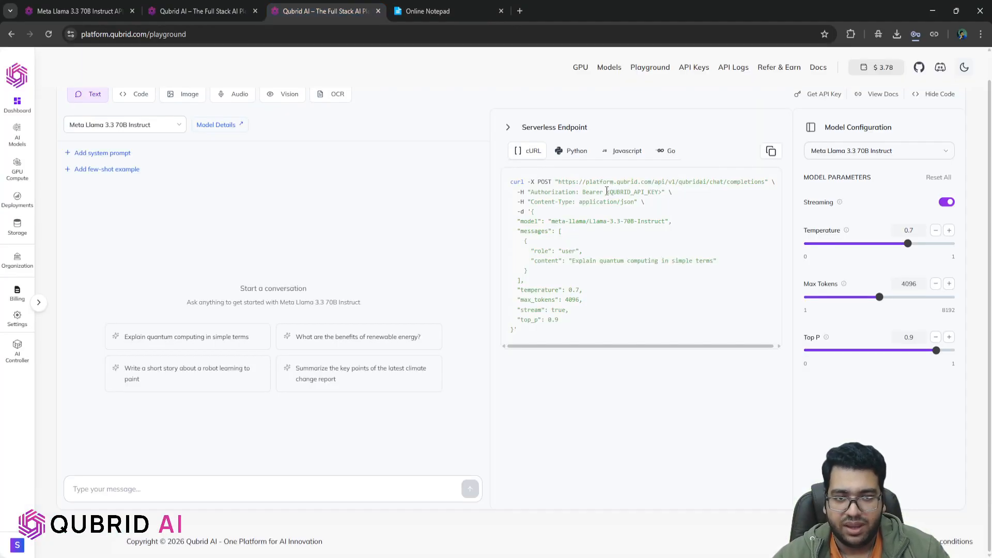
left_click_drag(607, 191, 662, 192)
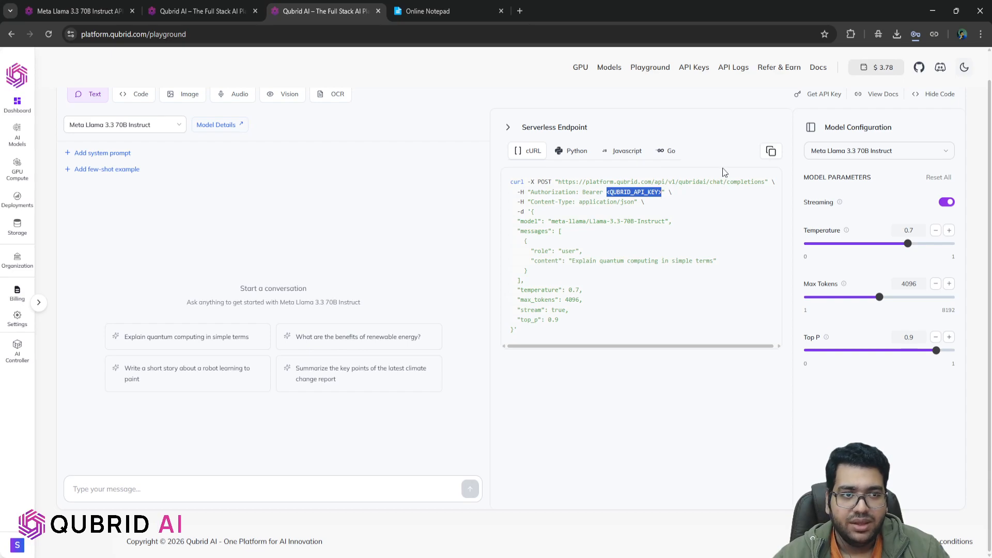
left_click(806, 94)
left_click(412, 292)
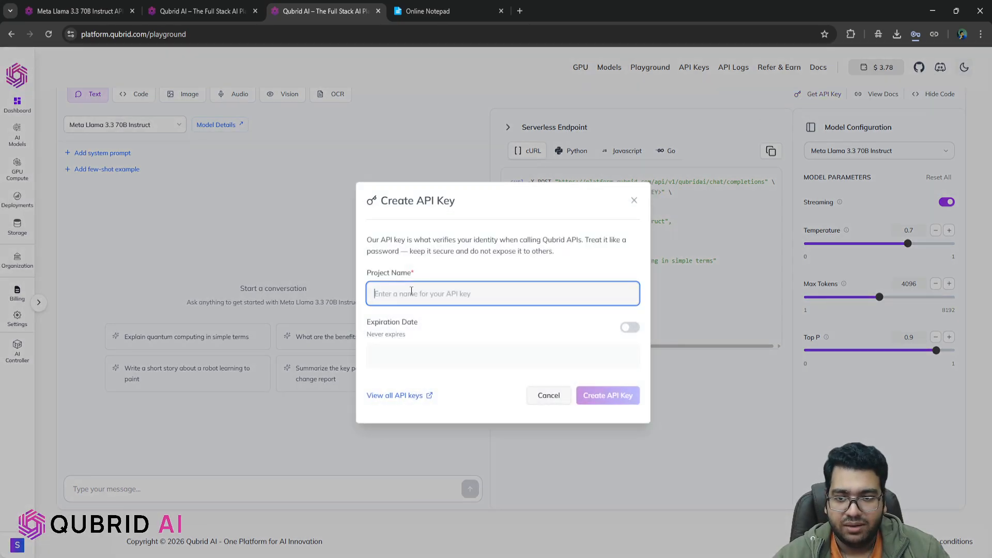
type("Demo ")
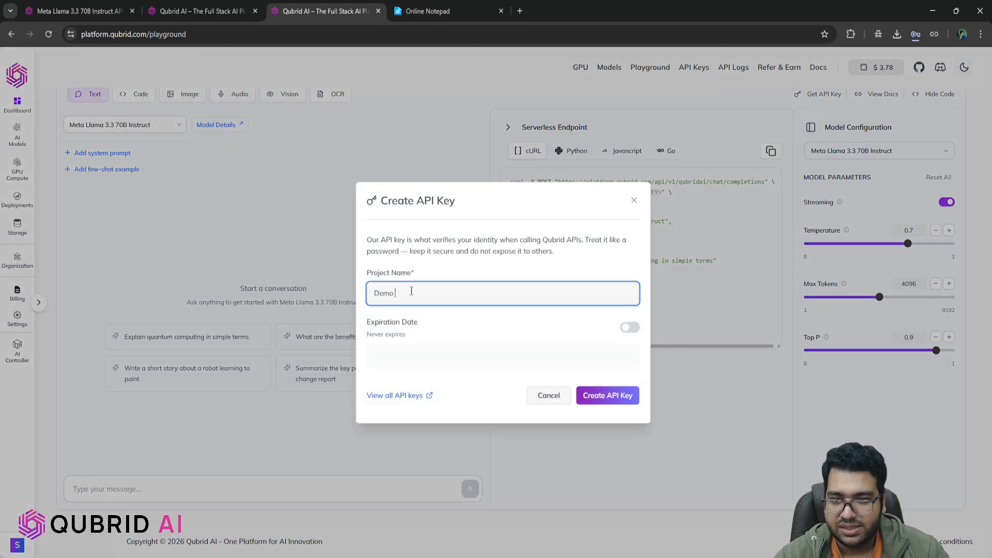
type("2")
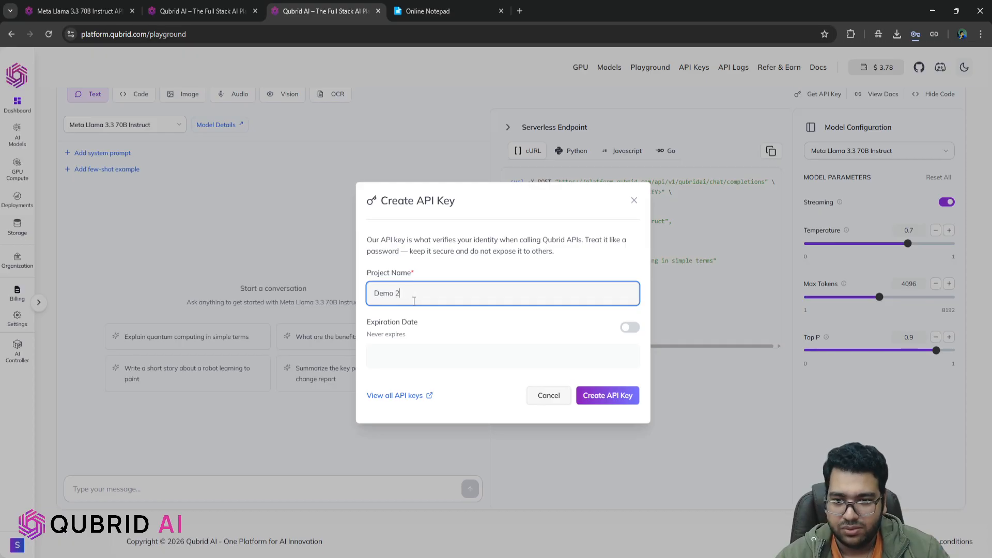
left_click(629, 328)
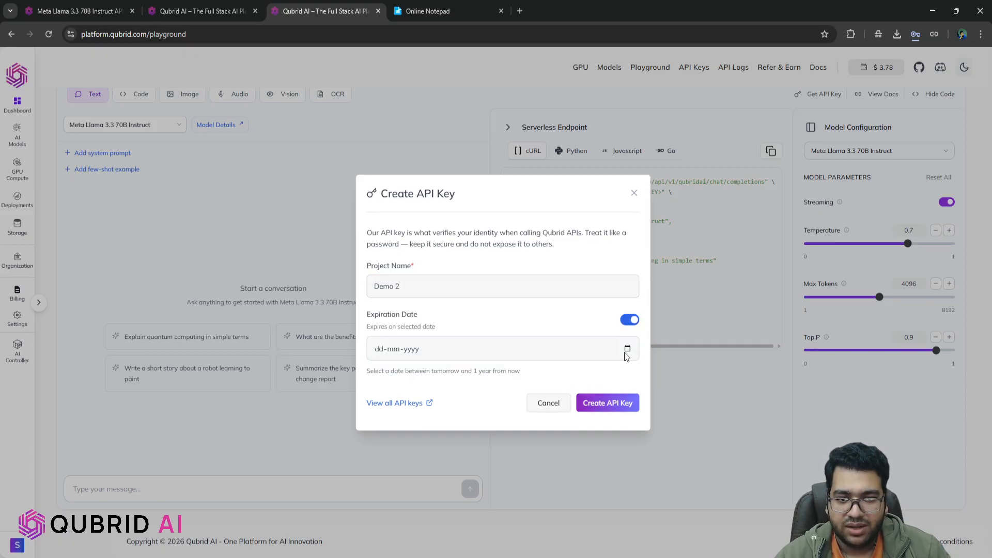
left_click(628, 329)
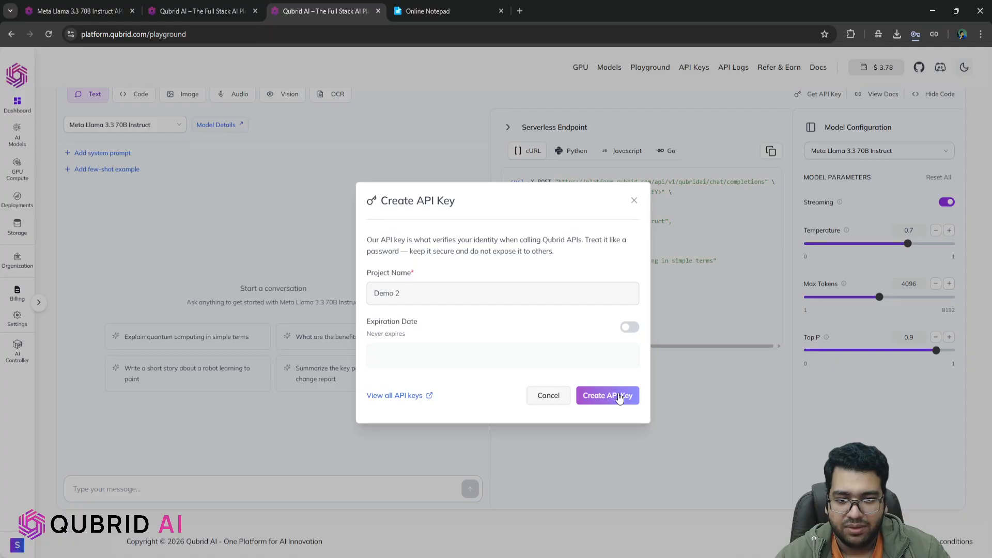
left_click(619, 397)
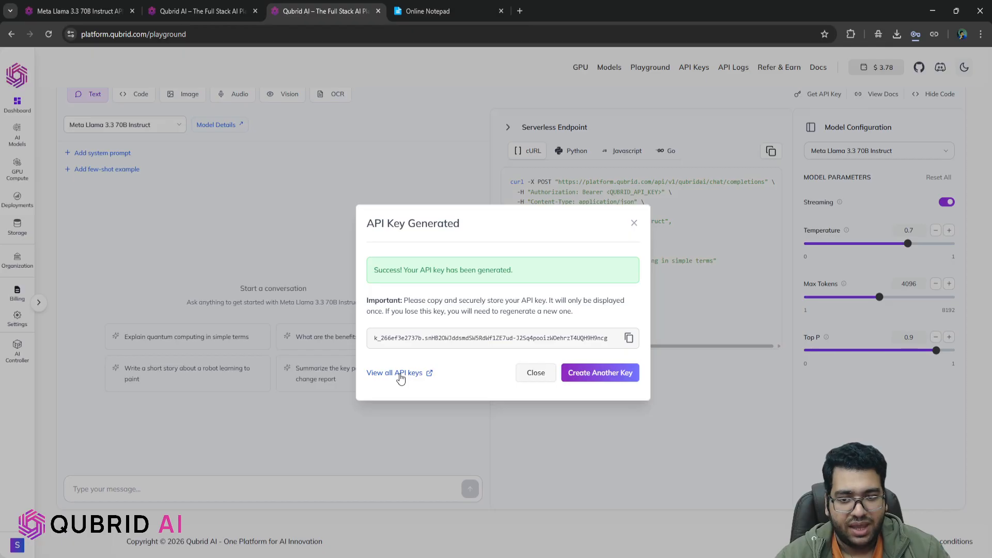
Copy the generated API key and paste it over the <QUBRID_API_KEY> placeholder in the Online Notepad cURL code
double_click(390, 338)
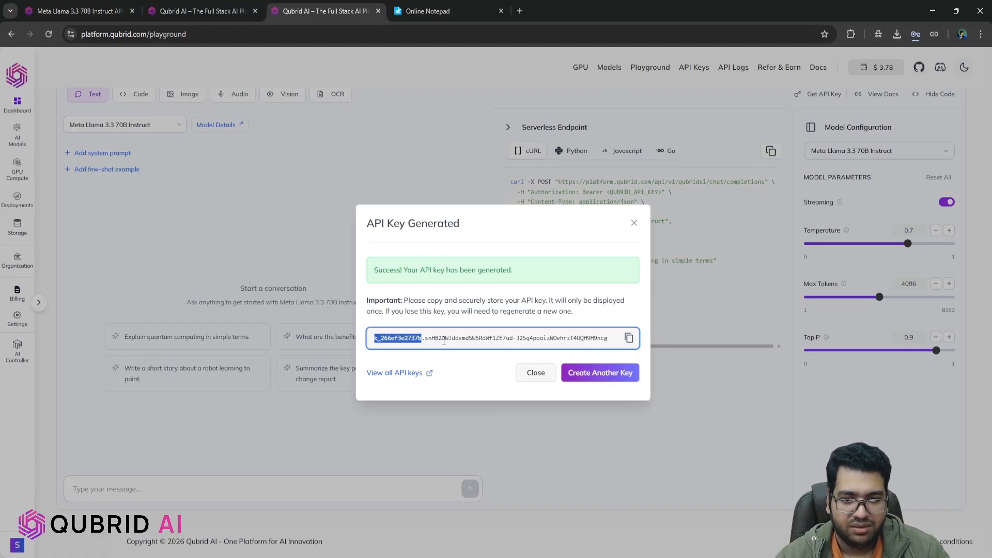
left_click(629, 338)
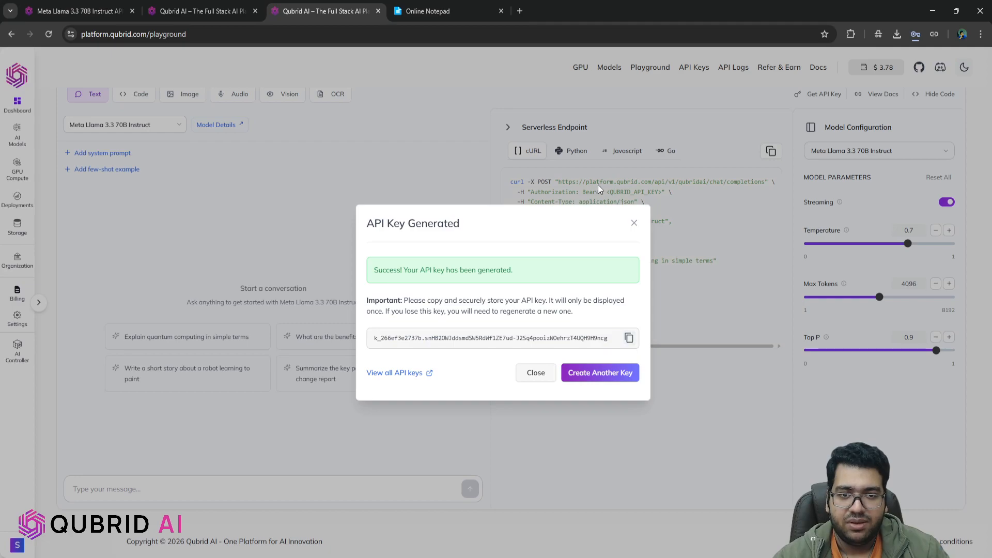
left_click(635, 223)
left_click(429, 11)
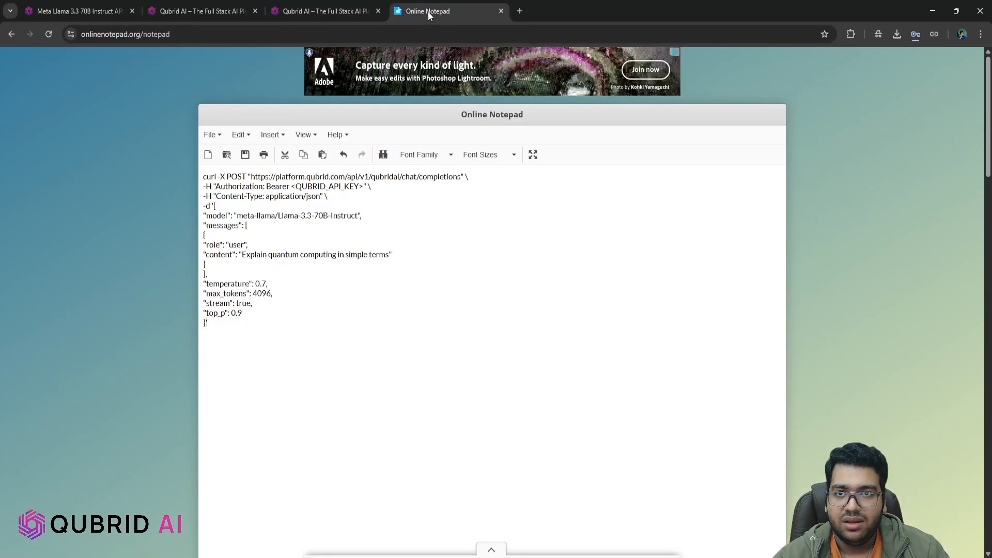
left_click_drag(291, 187, 363, 192)
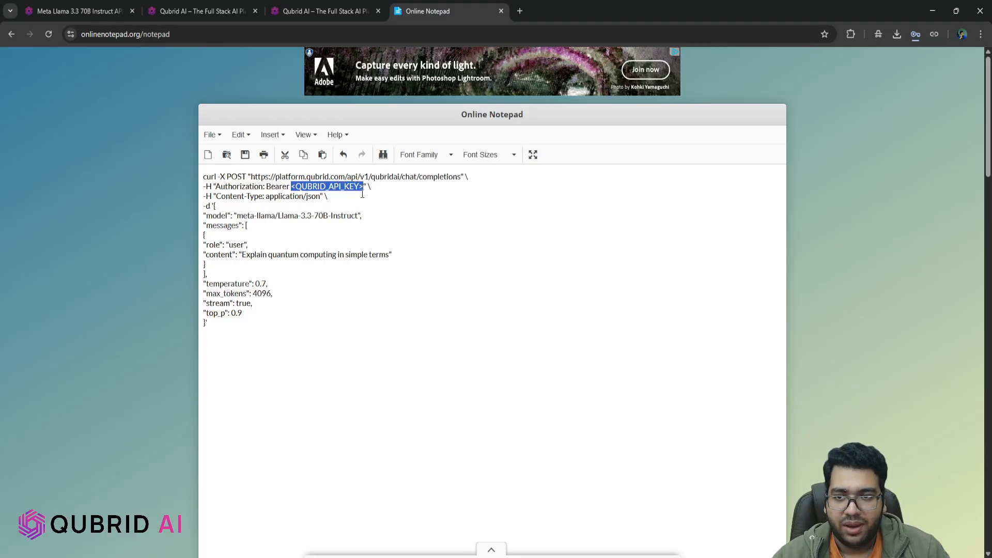
key("ctrl+v")
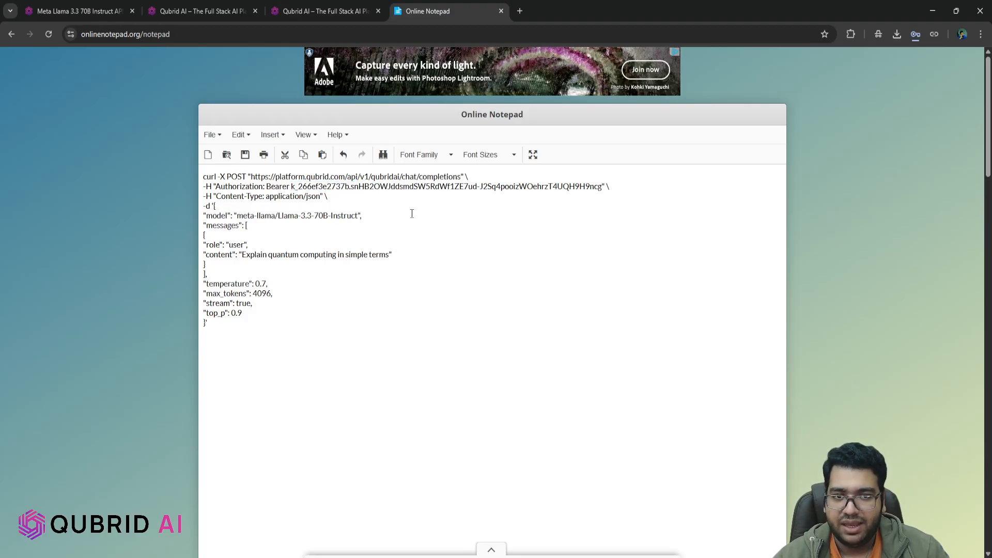
Paste the complete cURL command, including the API key, into the Postman request URL, send it, and expand a streamed response message
key("ctrl+a")
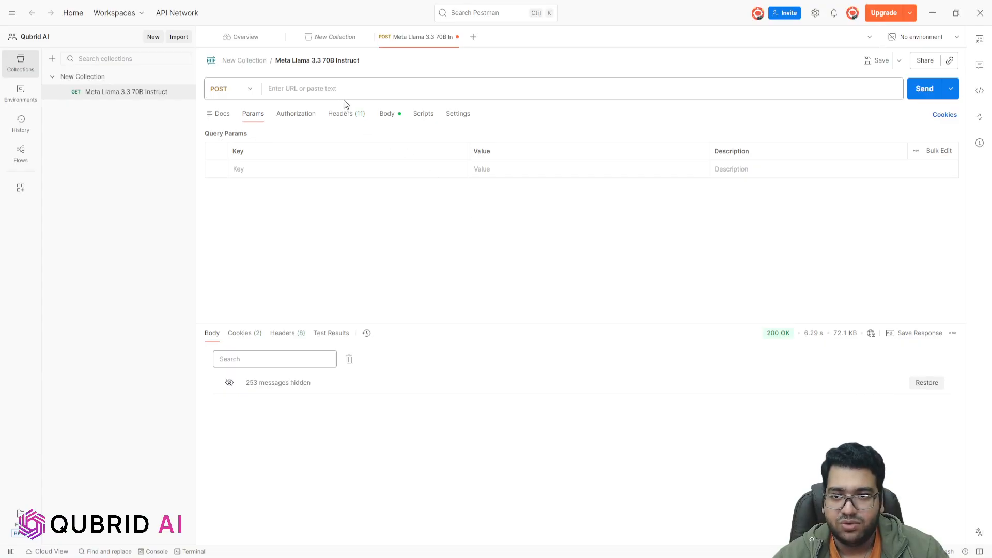
left_click(334, 87)
key("ctrl+v")
left_click(919, 91)
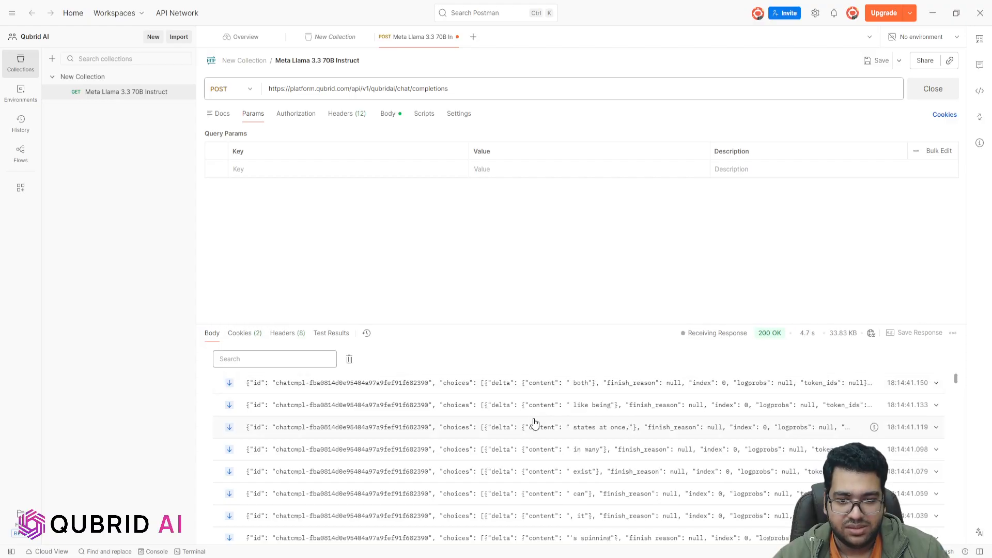
scroll(388, 468, "down", 5)
left_click(405, 434)
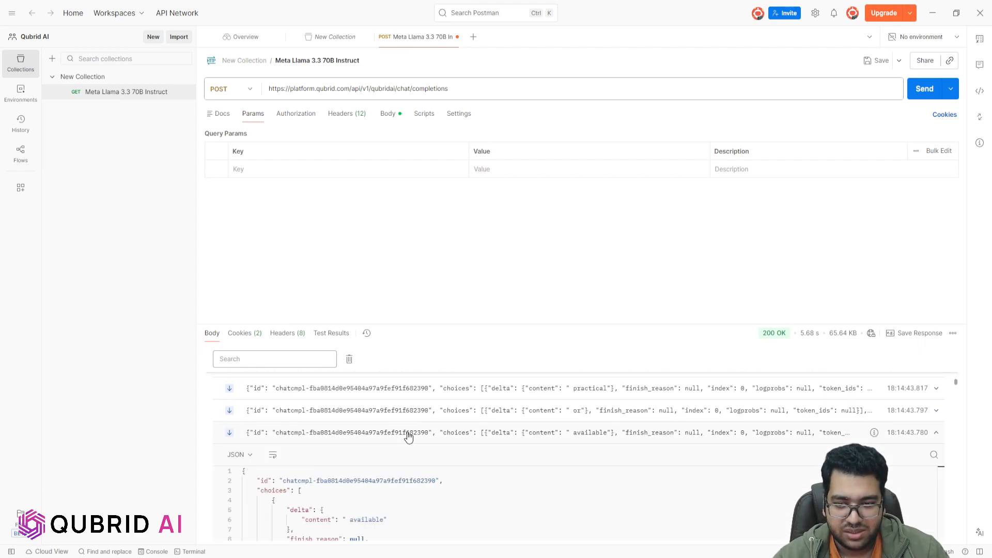
Examine the content fragments carried by successive streamed response messages in Postman
scroll(382, 434, "down", 3)
left_click_drag(347, 412, 383, 412)
scroll(382, 465, "down", 3)
left_click(383, 471)
scroll(384, 473, "down", 3)
left_click_drag(347, 431, 387, 433)
scroll(387, 437, "up", 10)
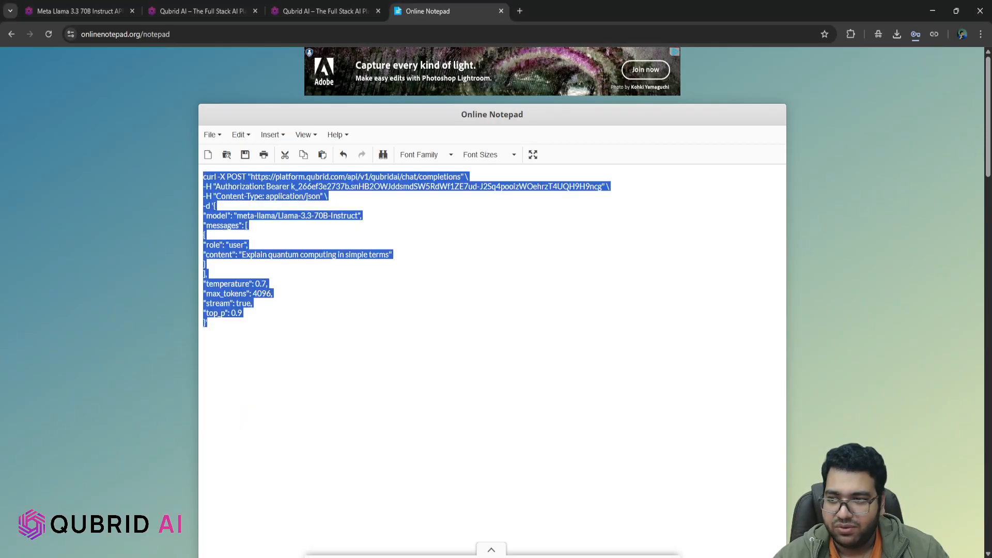
Set the "stream" parameter to false in the Online Notepad cURL code and copy the complete command
left_click(320, 307)
double_click(243, 305)
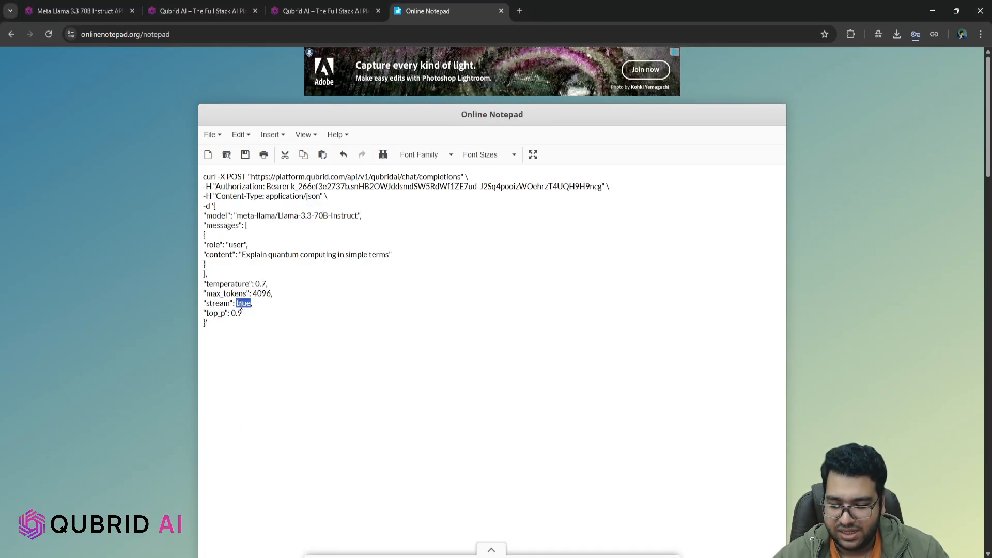
type("false")
key("ctrl+a")
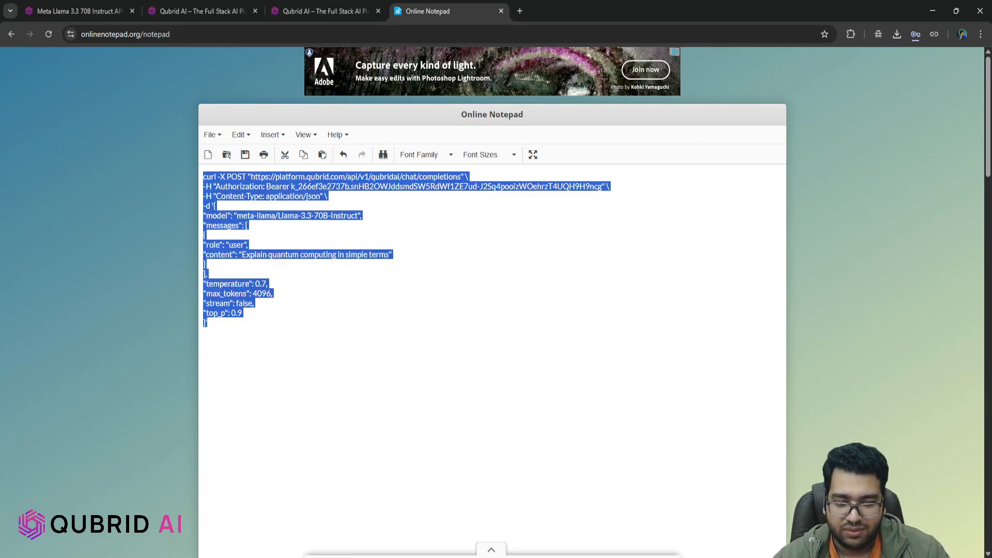
Switch to Postman, replace the request URL with the copied cURL command, including its API key, and send the request
key("super")
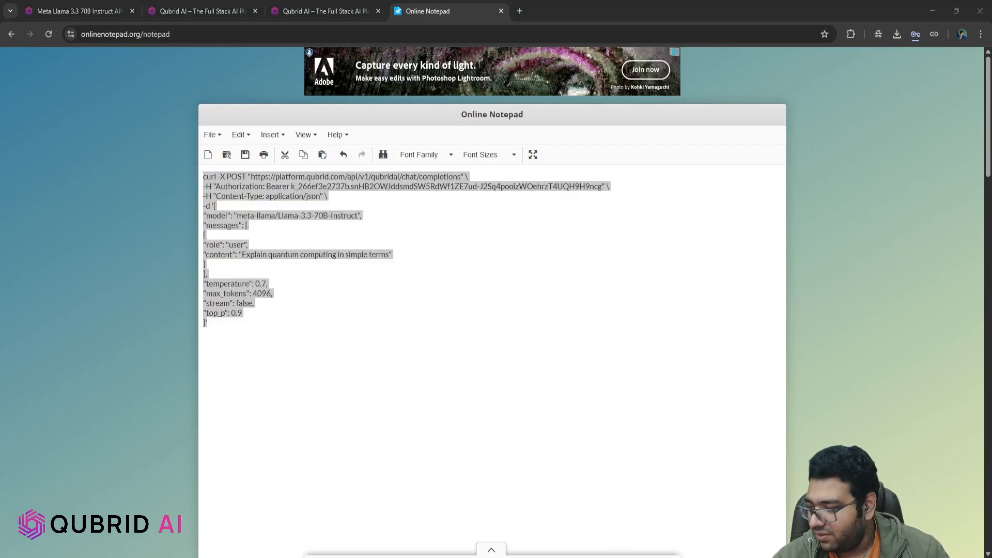
key("alt+Tab")
triple_click(295, 89)
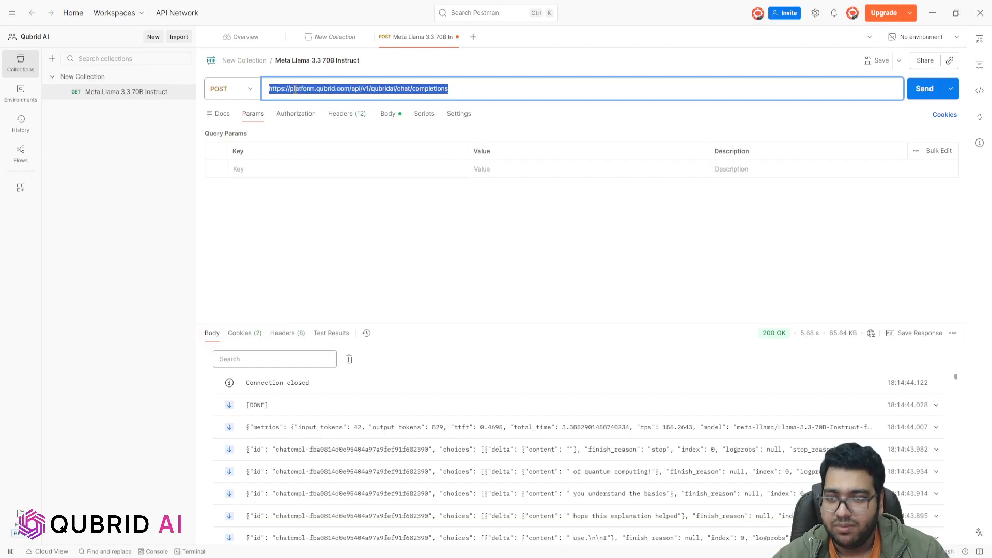
key("BackSpace")
key("ctrl+v")
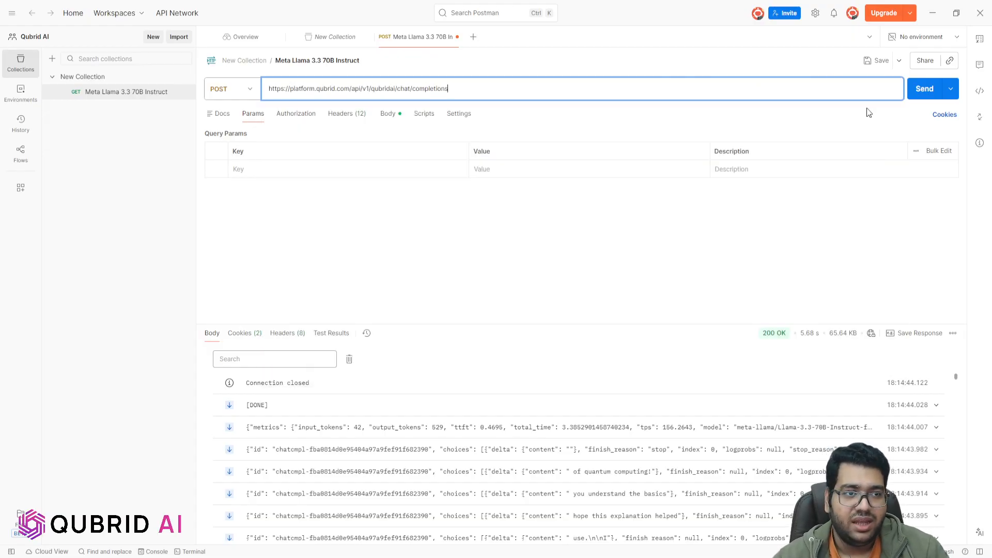
left_click(925, 89)
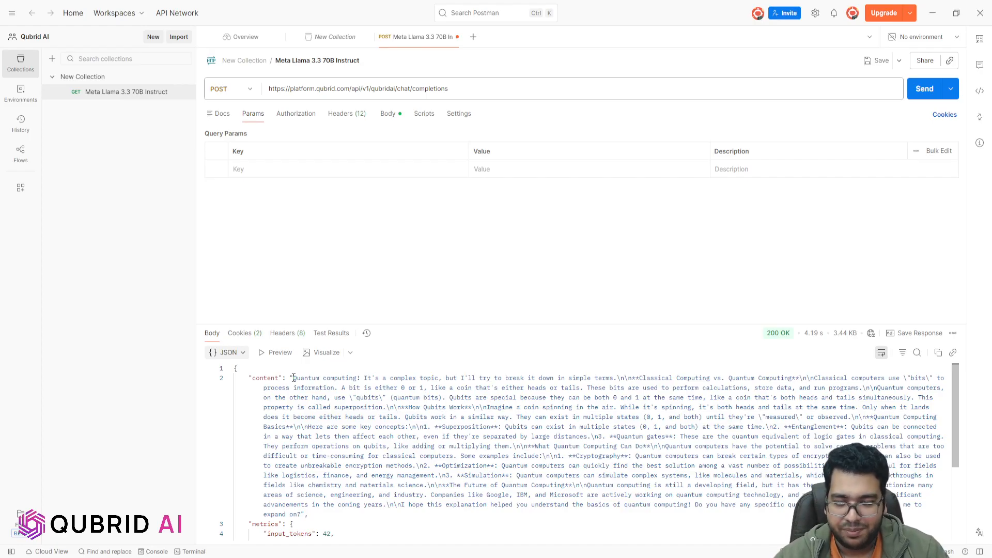
Examine the non-streamed response's status, time and size, plus the metrics and token usage in its JSON body
mouse_move(787, 333)
mouse_move(816, 336)
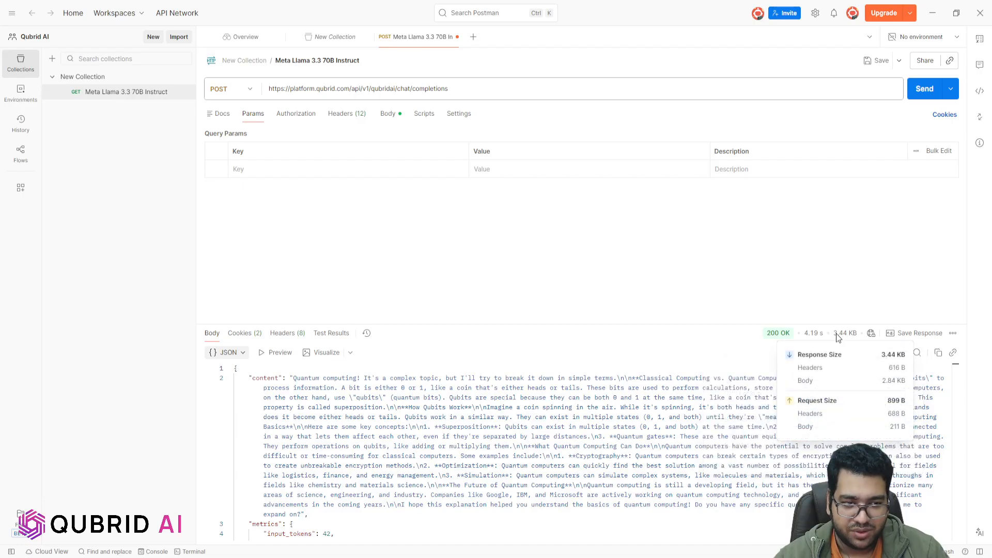
scroll(351, 431, "down", 2)
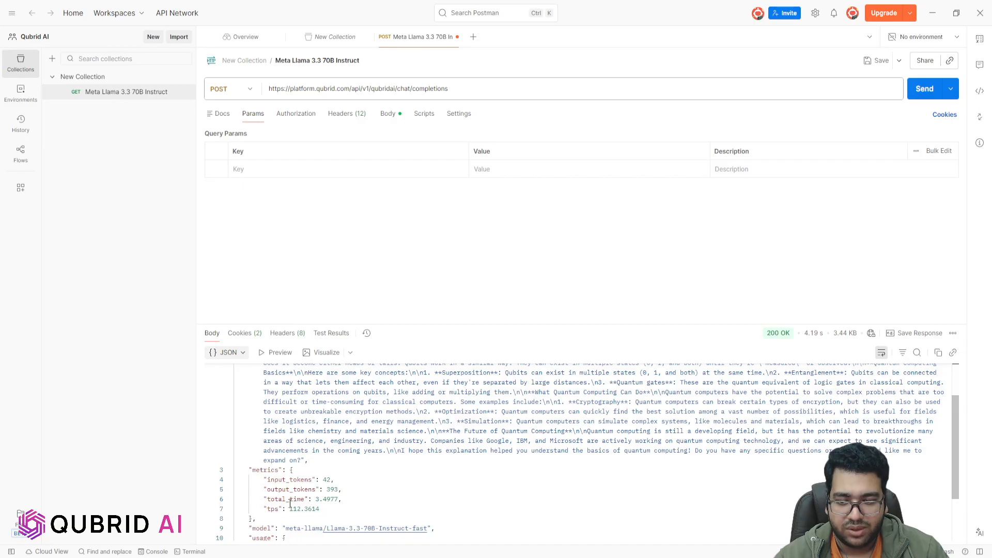
scroll(279, 496, "down", 1)
scroll(279, 496, "down", 2)
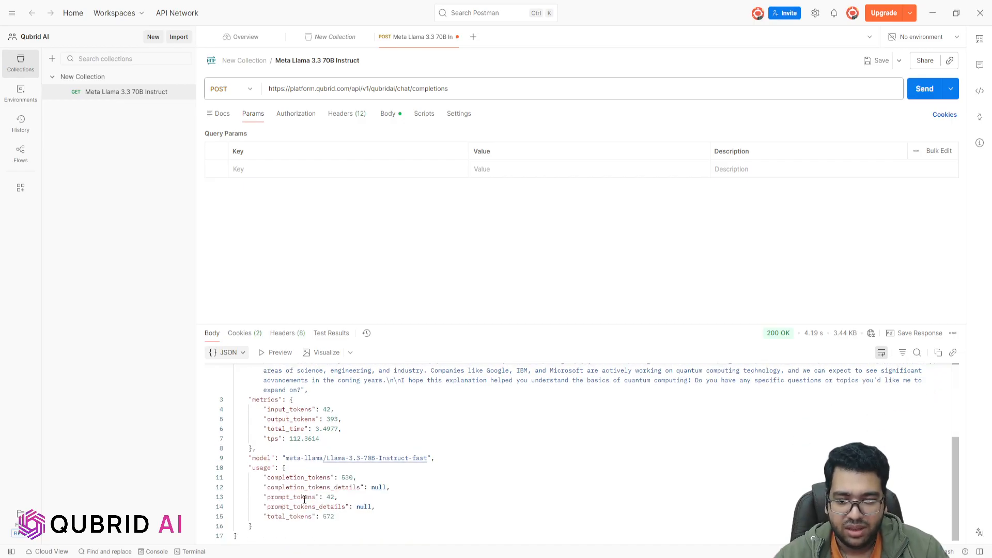
scroll(302, 499, "up", 5)
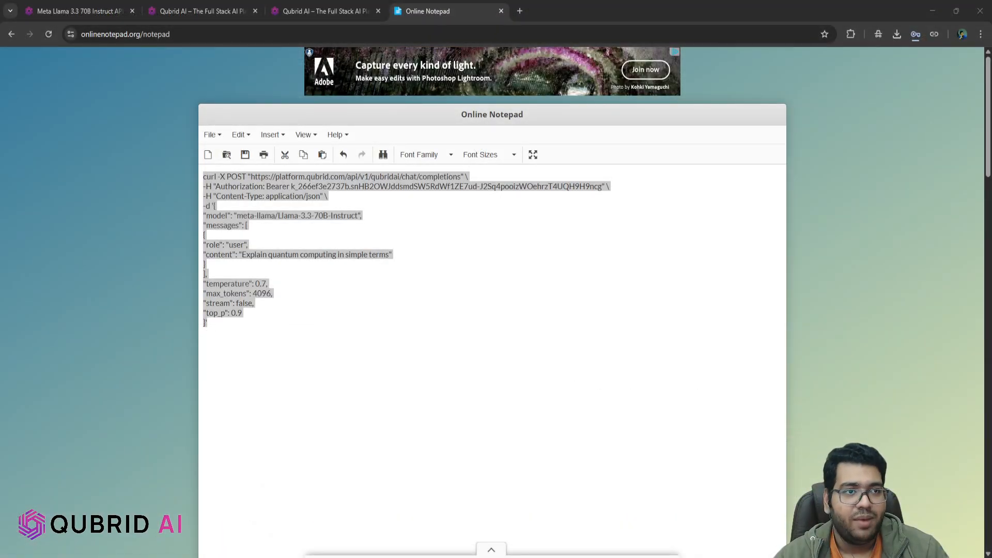
Open the Qubrid documentation from the playground, expand the Chat Models list under Model Quickstarts, and return to the playground
left_click(323, 11)
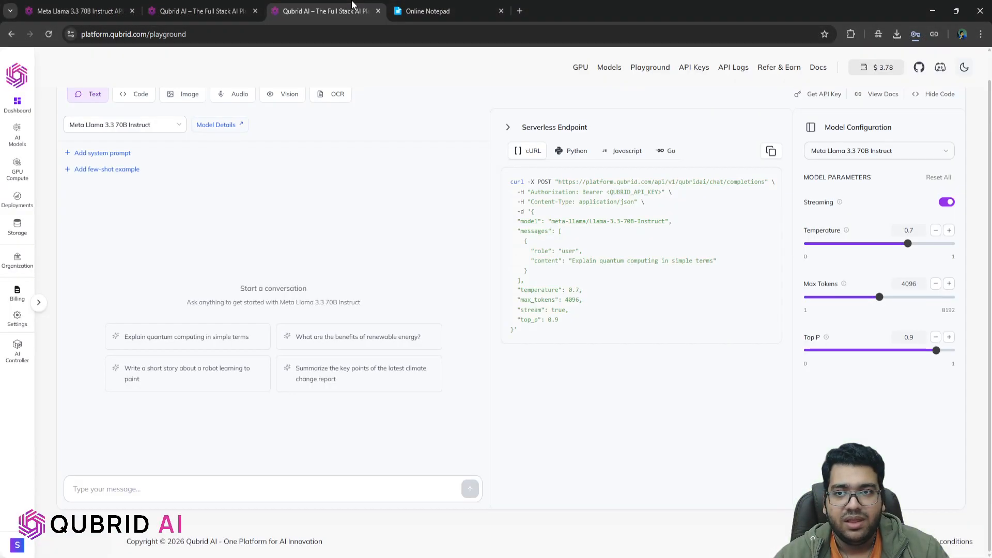
left_click(812, 69)
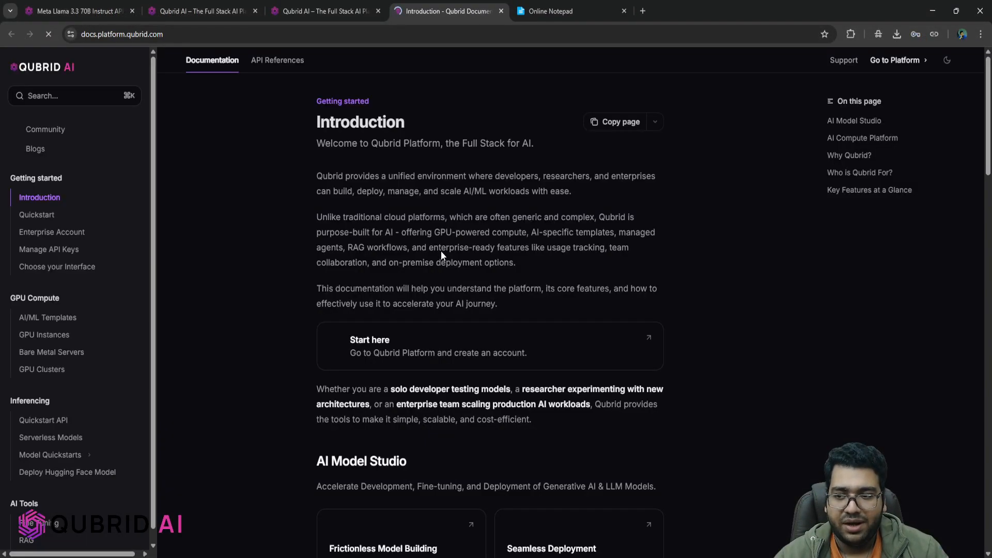
left_click(72, 455)
scroll(70, 379, "down", 2)
left_click(64, 356)
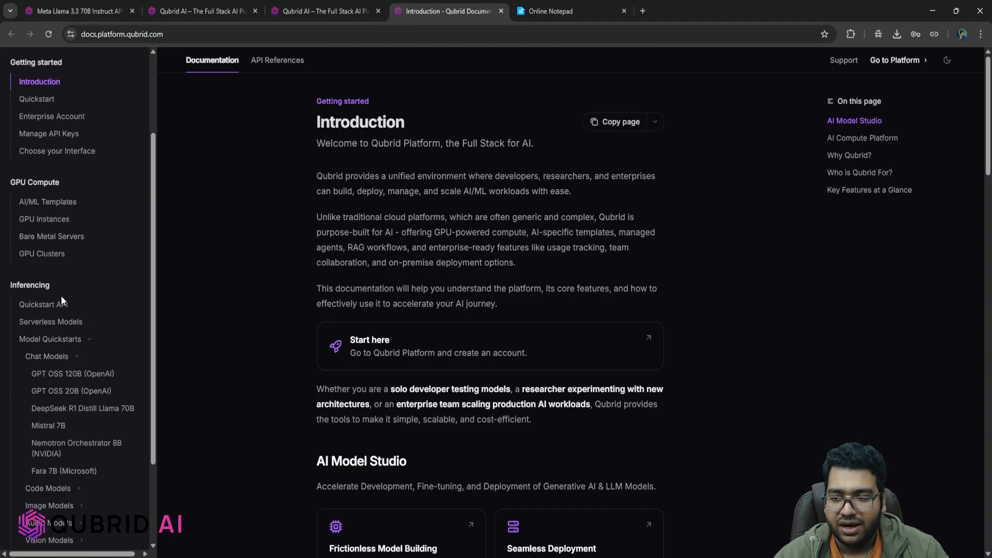
scroll(61, 305, "up", 2)
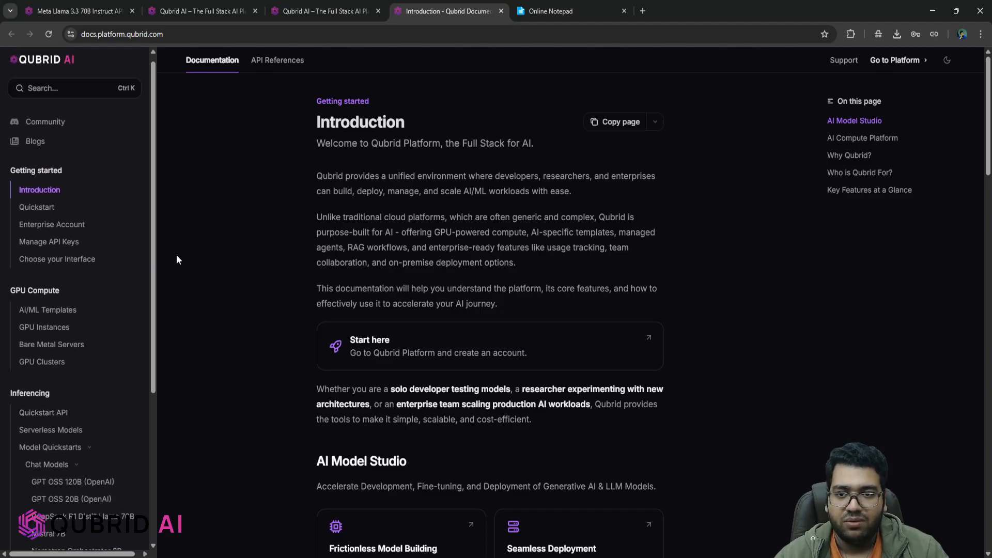
left_click(330, 10)
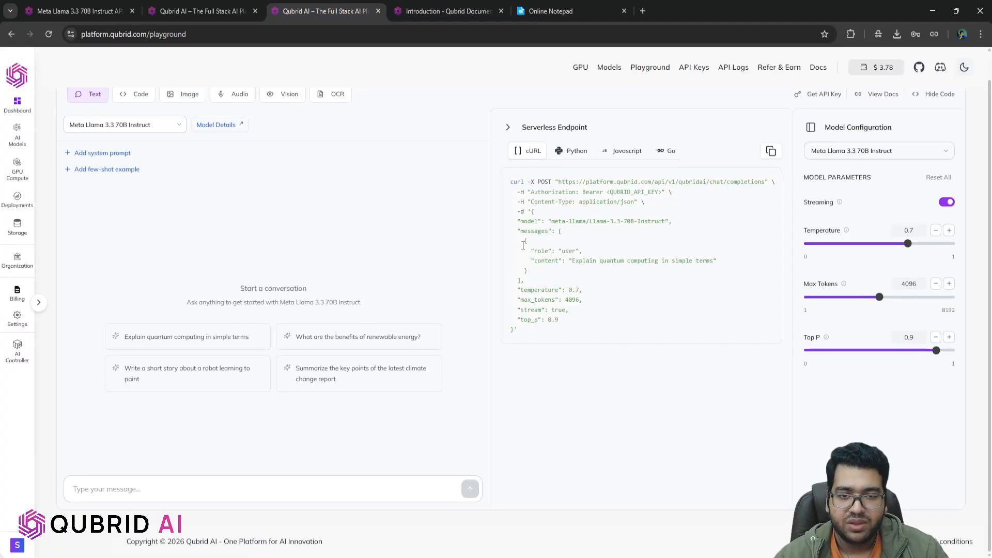